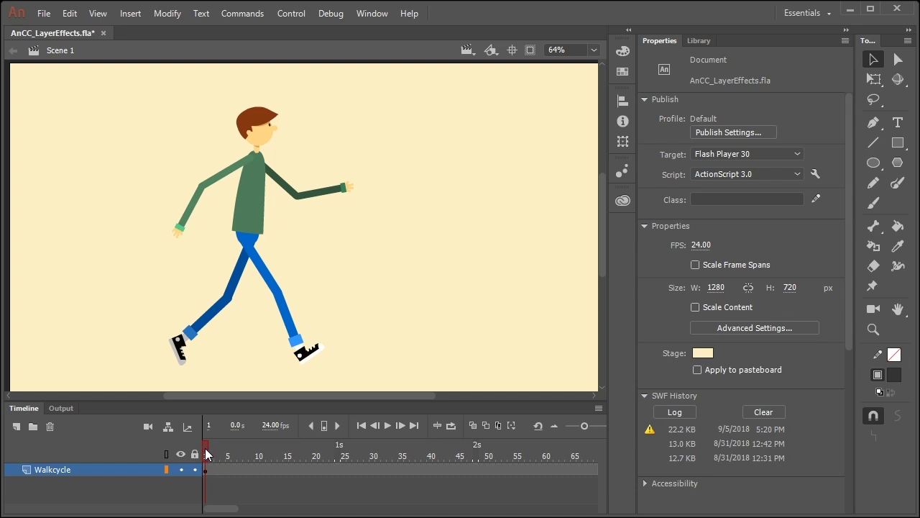
Step: Scrub the timeline to preview the walk cycle and select the walking character
mouse_move(209, 446)
left_mouse_down()
mouse_move(236, 451)
mouse_move(201, 455)
left_mouse_up()
left_click(248, 223)
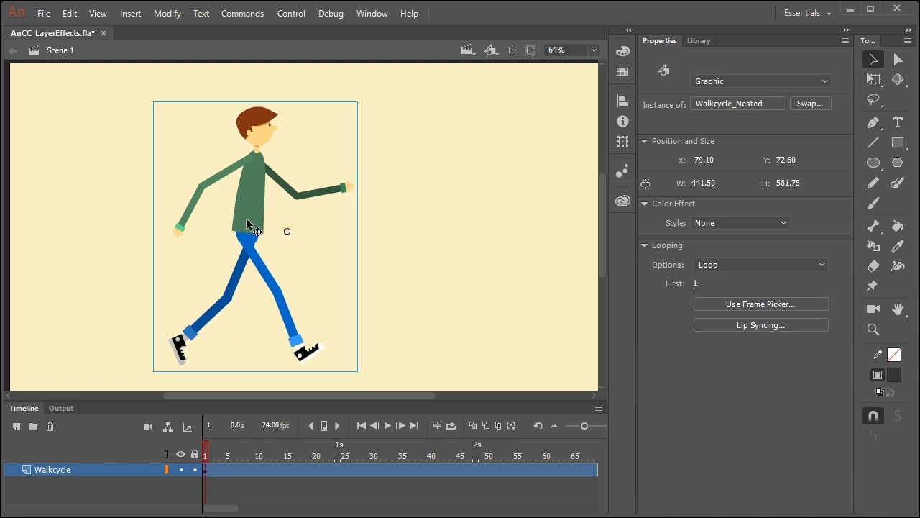
mouse_move(205, 455)
left_mouse_down()
mouse_move(349, 459)
mouse_move(457, 446)
mouse_move(205, 453)
left_mouse_up()
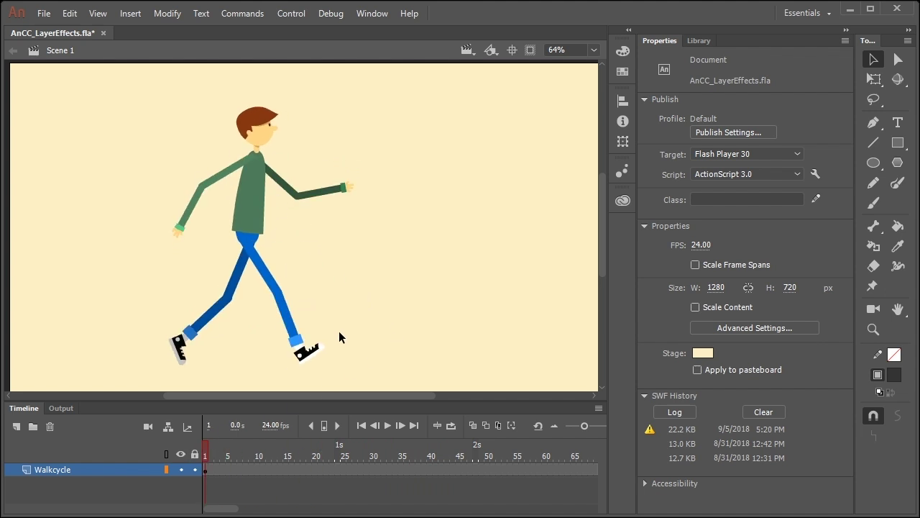
Step: Duplicate the Walkcycle layer, move the copy beneath it and rename it Walkcycle_Shadow
right_click(130, 469)
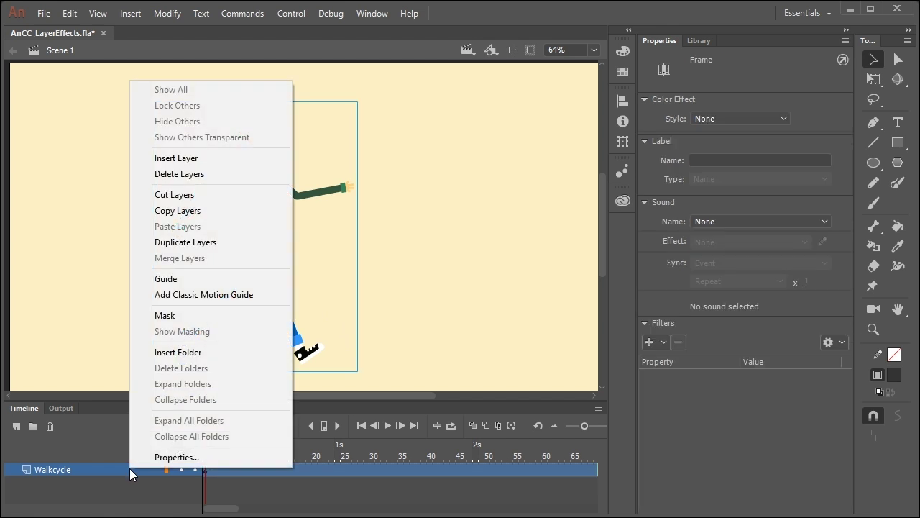
left_click(202, 242)
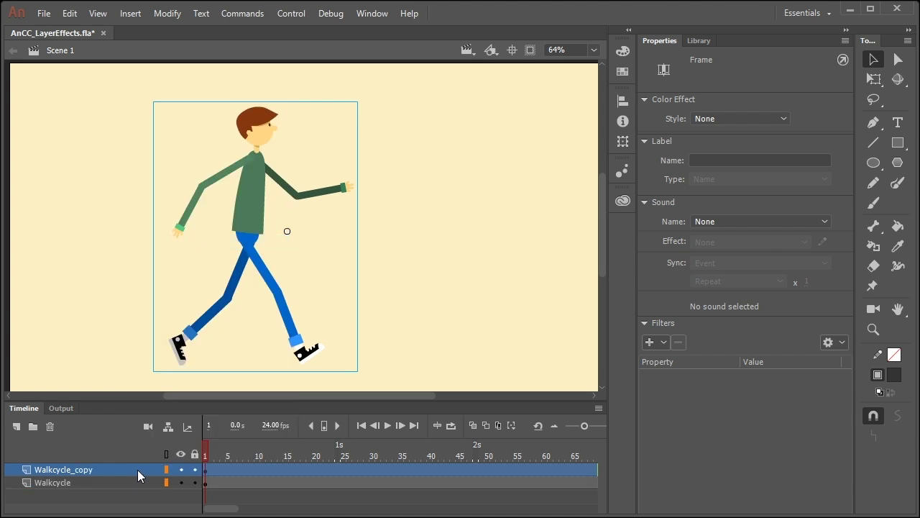
left_click_drag(137, 470, 141, 486)
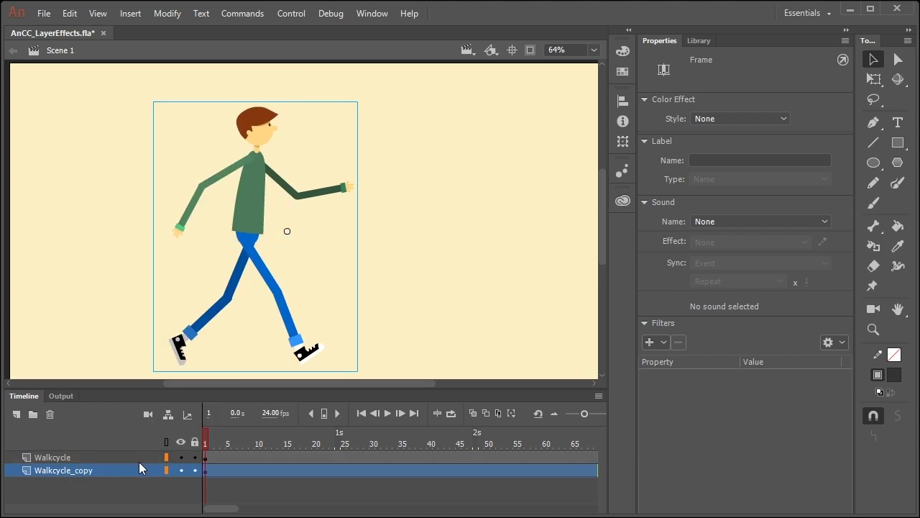
double_click(91, 472)
left_click(105, 466)
key("BackSpace")
key("BackSpace")
key("BackSpace")
key("BackSpace")
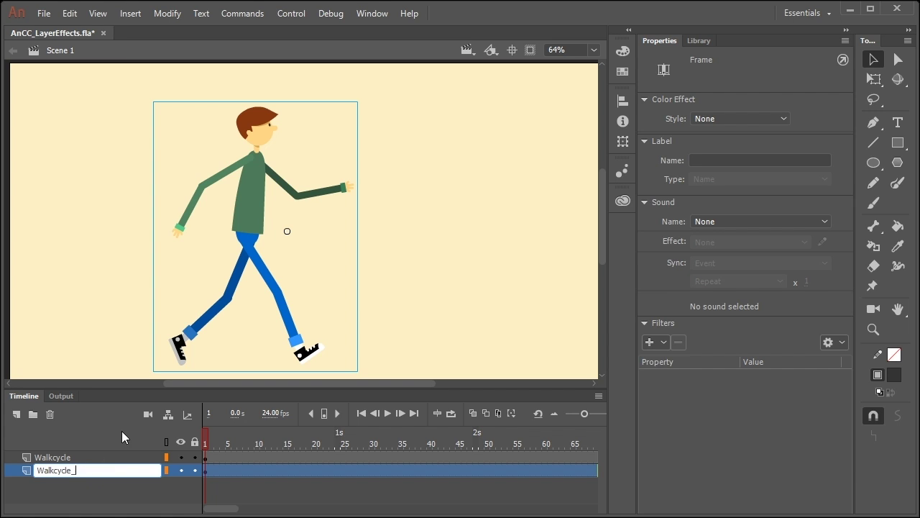
type("Shadow")
left_click(236, 494)
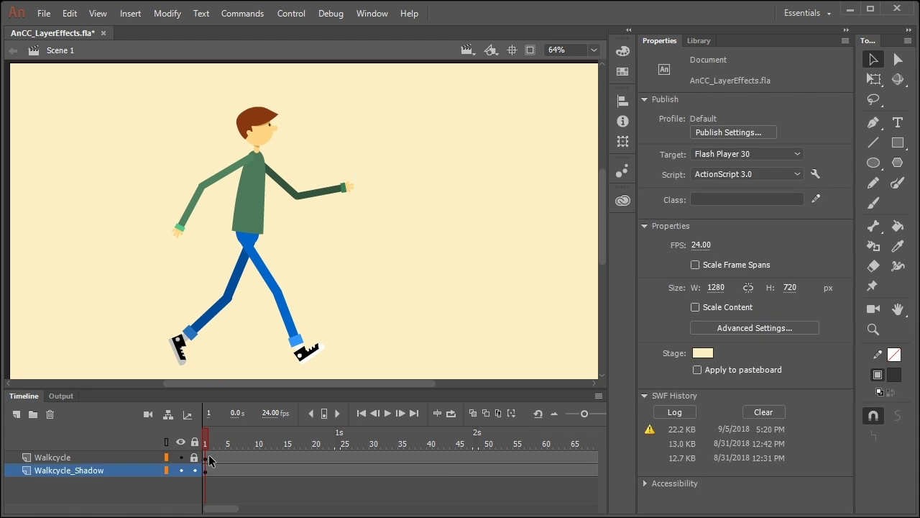
Step: Show Walkcycle as outlines and squash the shadow layer's character down toward the ground
left_click(166, 456)
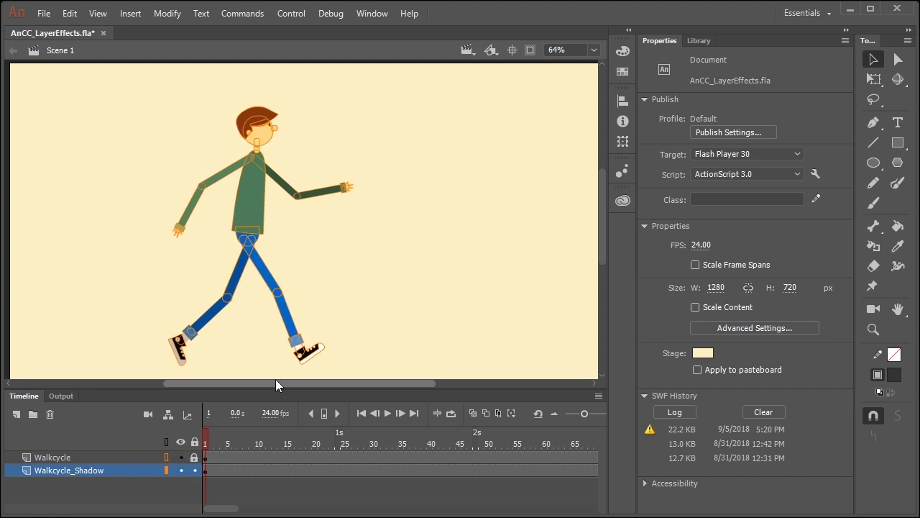
left_click(248, 205)
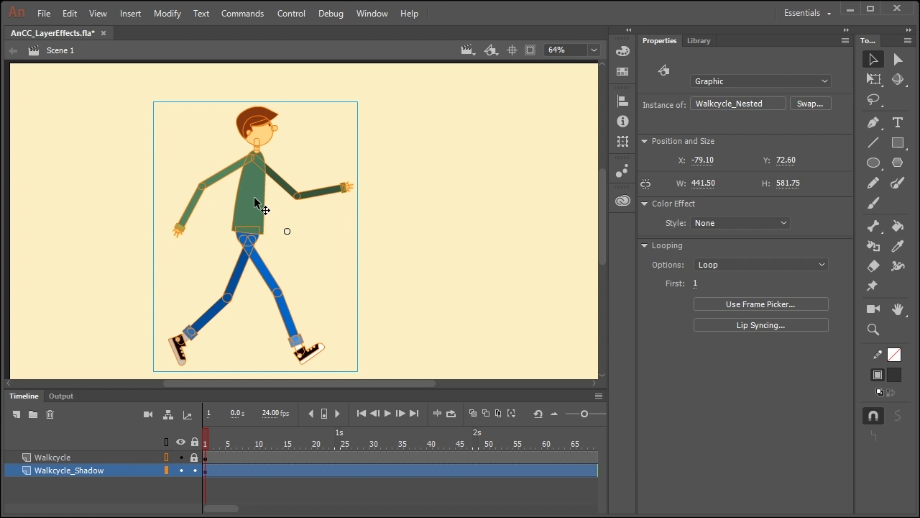
left_click(873, 79)
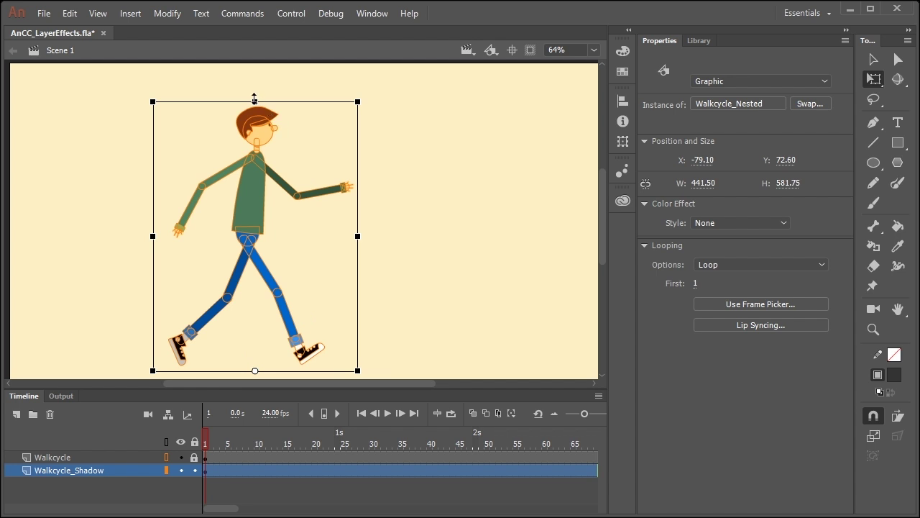
left_click_drag(255, 105, 423, 310)
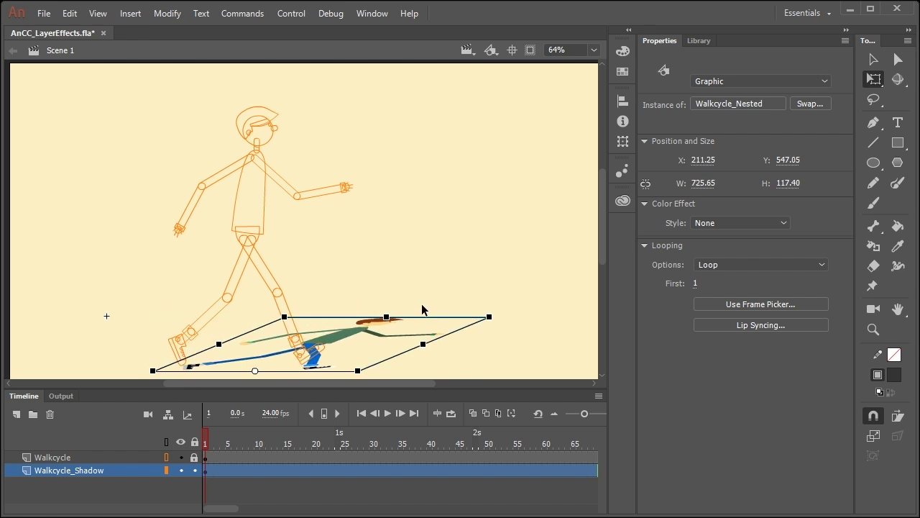
left_click(426, 292)
Step: Add a Drop Shadow filter to frame 1 of Walkcycle_Shadow
left_click(205, 469)
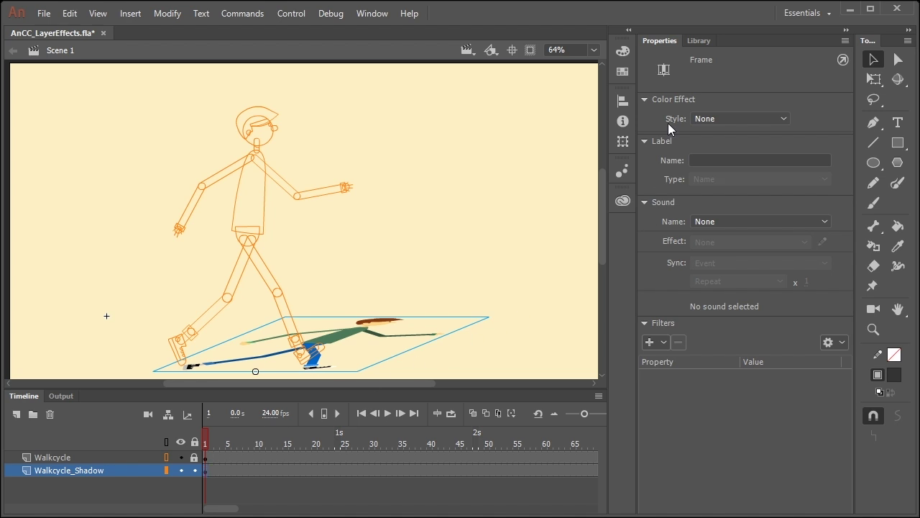
left_click(669, 141)
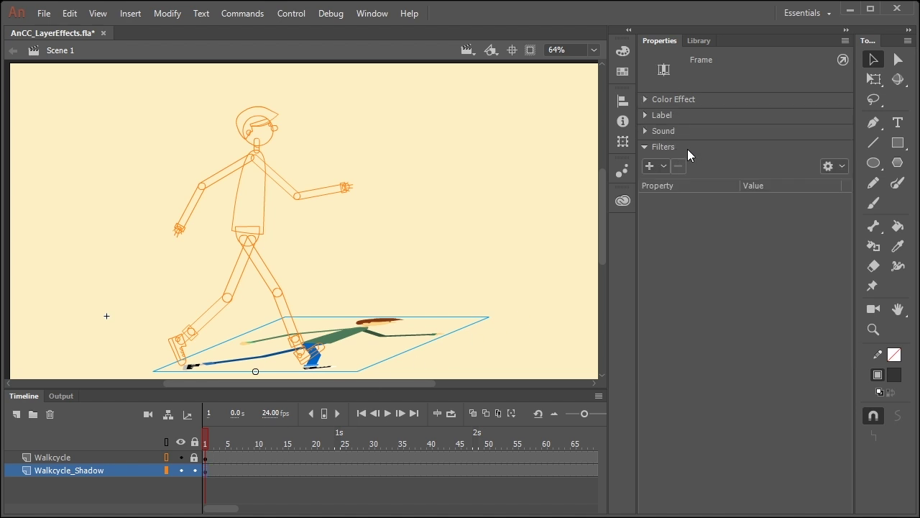
left_click(652, 166)
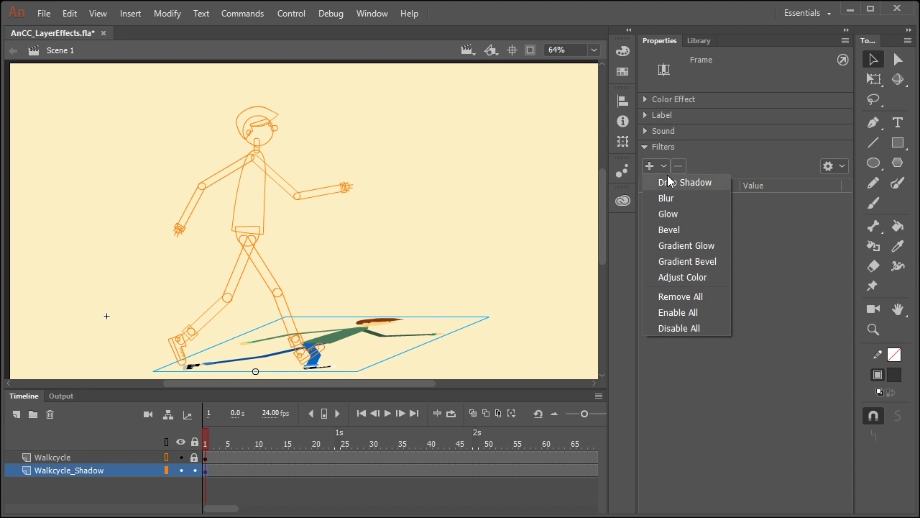
left_click(669, 182)
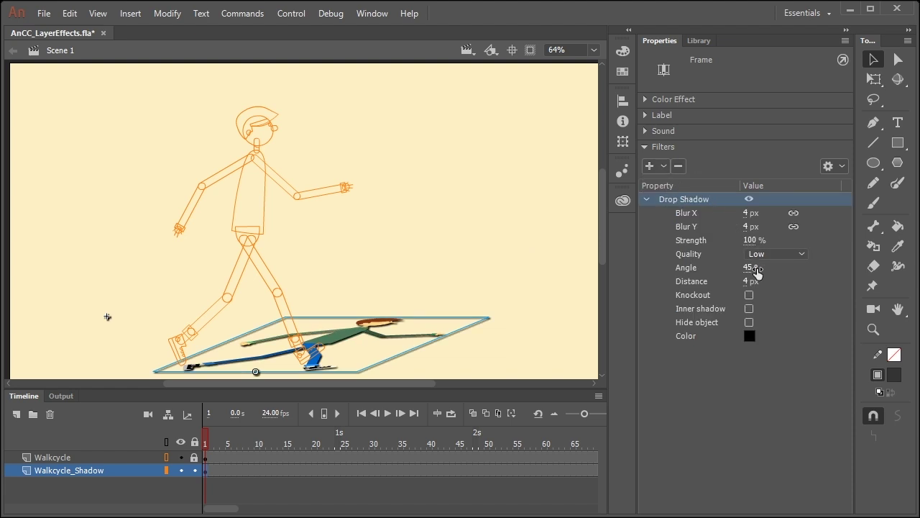
left_click_drag(229, 440, 204, 440)
left_click(203, 470)
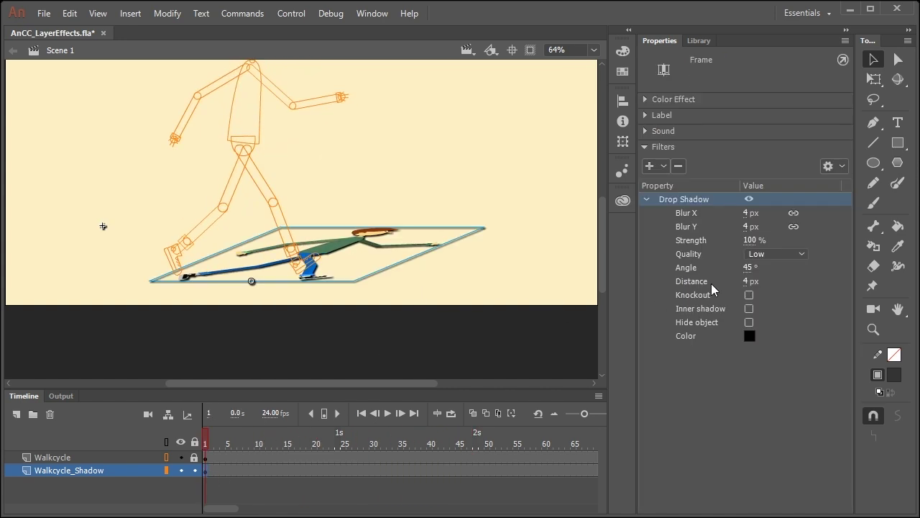
Step: Enable Hide object on the drop shadow and reduce its blur
left_click(749, 322)
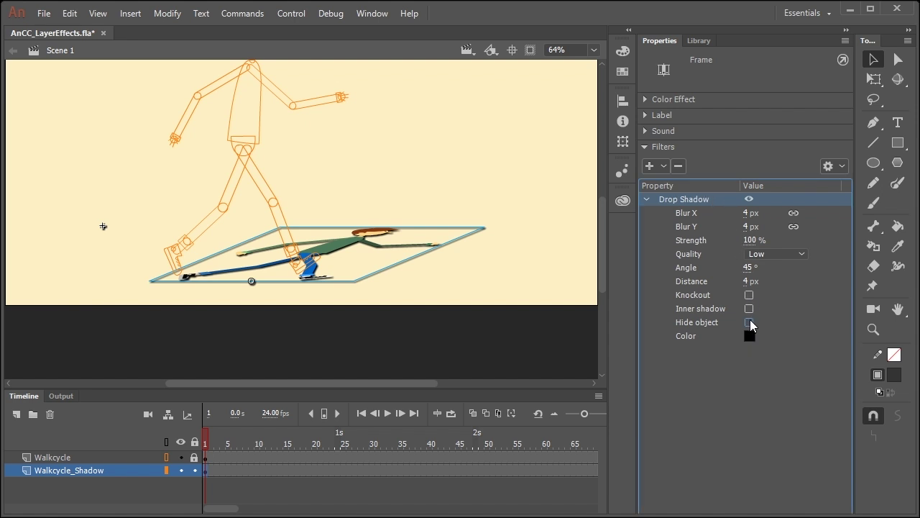
left_click(749, 322)
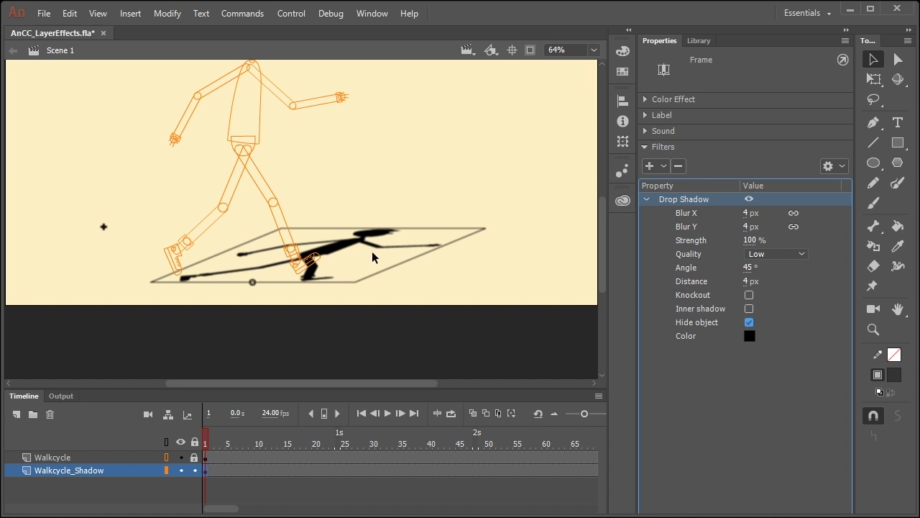
left_click_drag(750, 213, 713, 247)
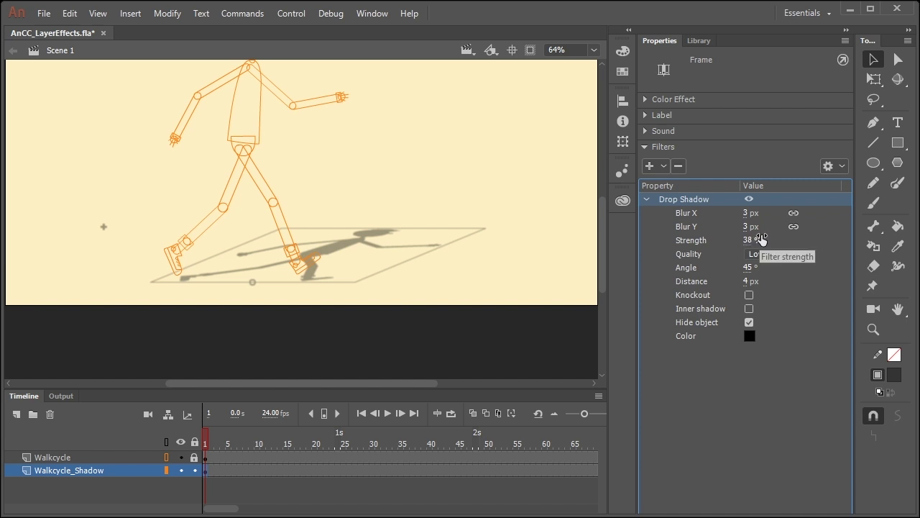
Step: Set the drop shadow quality to Medium and its distance to 0
left_click(773, 253)
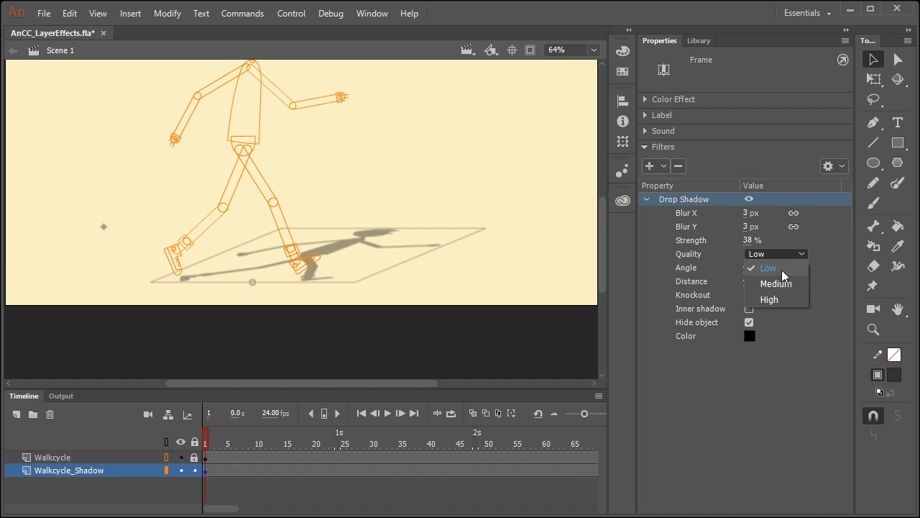
left_click(778, 282)
left_click(775, 256)
left_click(769, 298)
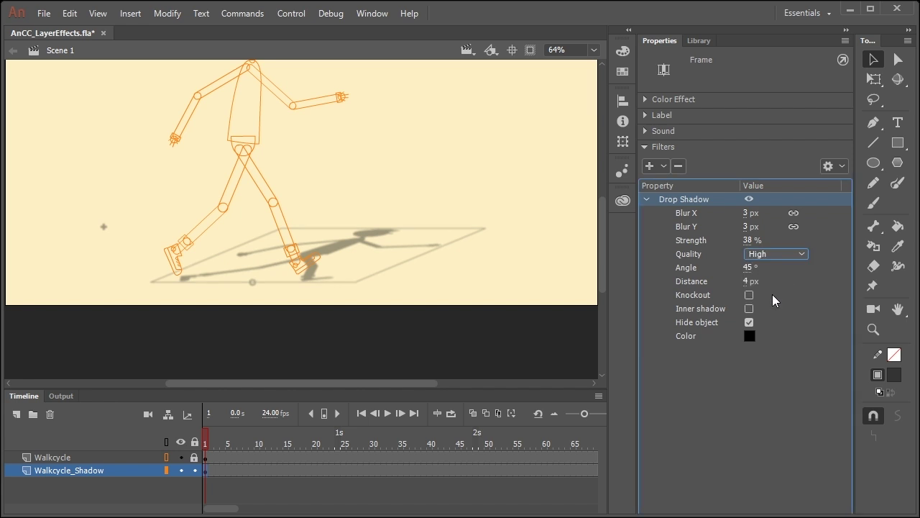
left_click(768, 256)
left_click(782, 283)
left_click(764, 281)
type("0")
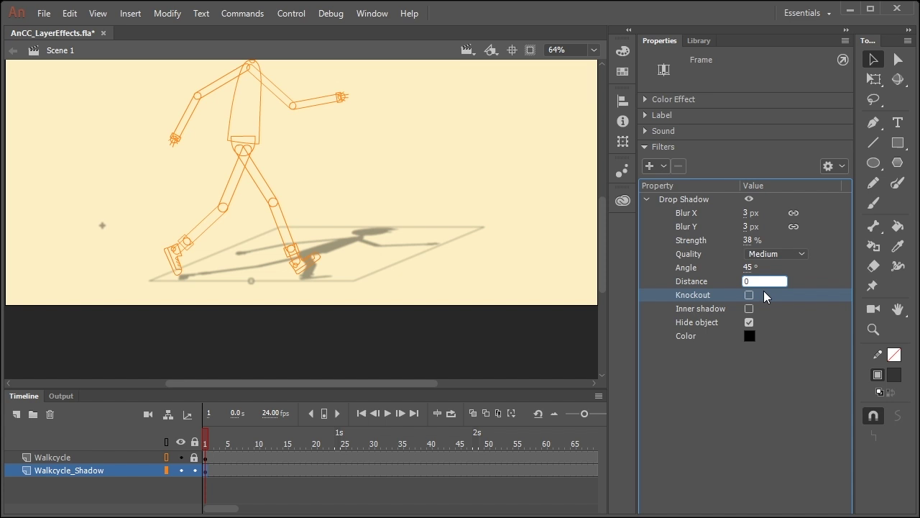
key("Return")
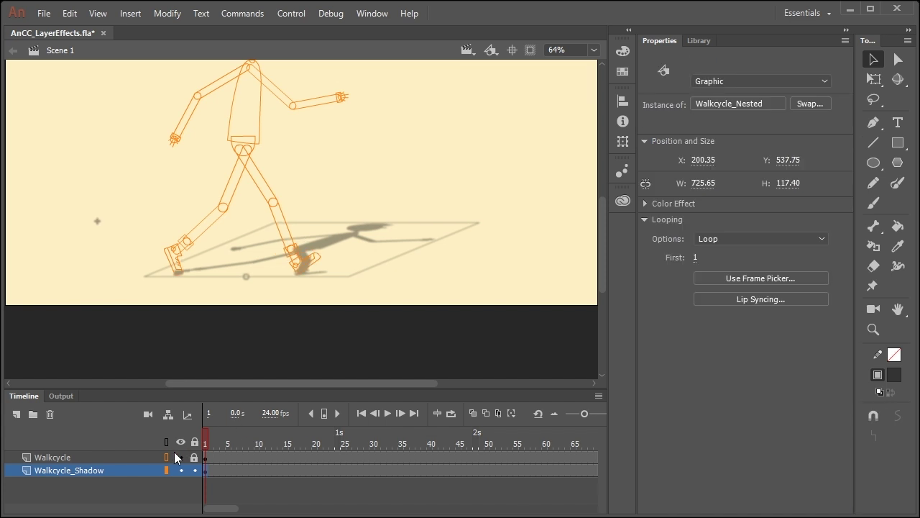
Step: Show the Walkcycle layer filled again and lock it
left_click(166, 458)
left_click(192, 458)
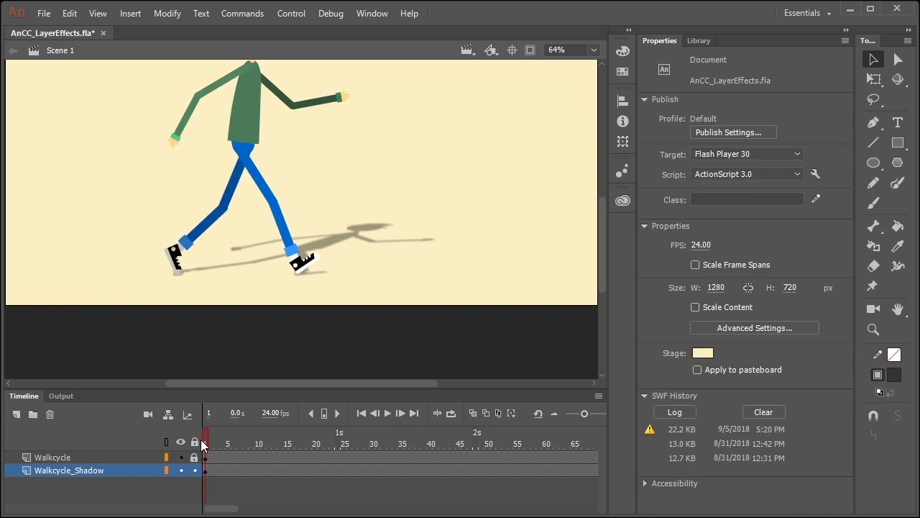
left_click_drag(205, 443, 193, 473)
scroll(431, 222, "up", 3)
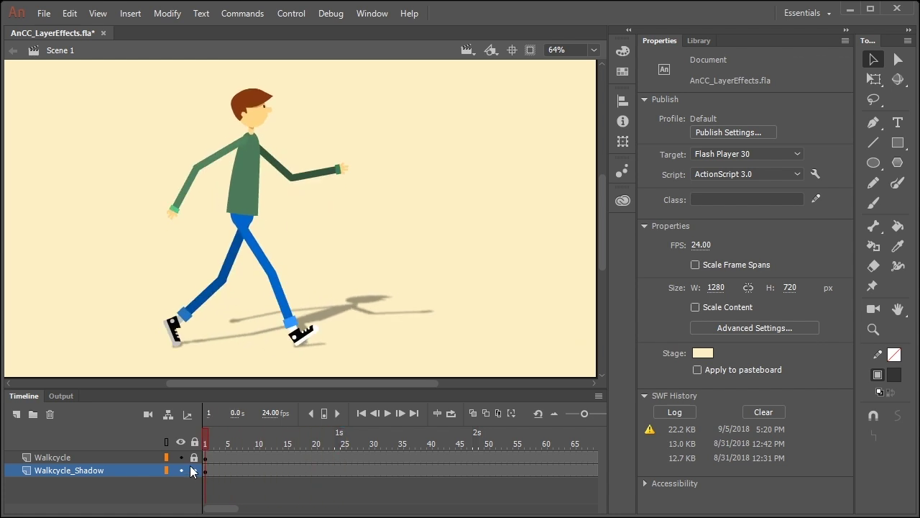
Step: Squash and skew the grey shadow to 669.20 × 94.10 behind the walker's feet
left_click(337, 309)
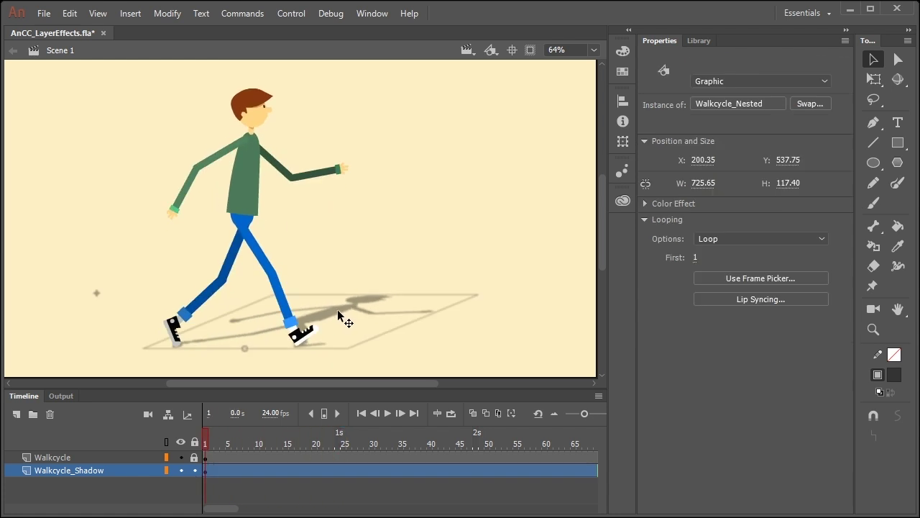
key("q")
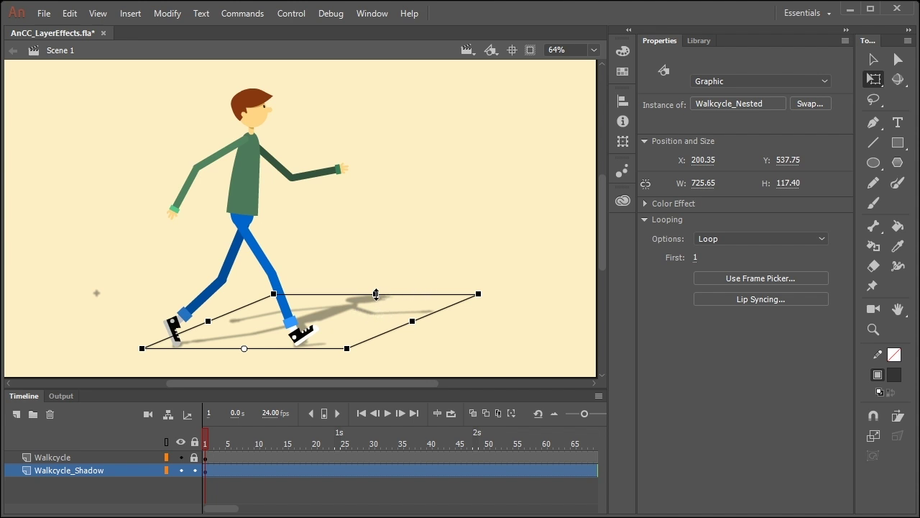
left_click_drag(375, 294, 426, 307)
key("v")
key("Escape")
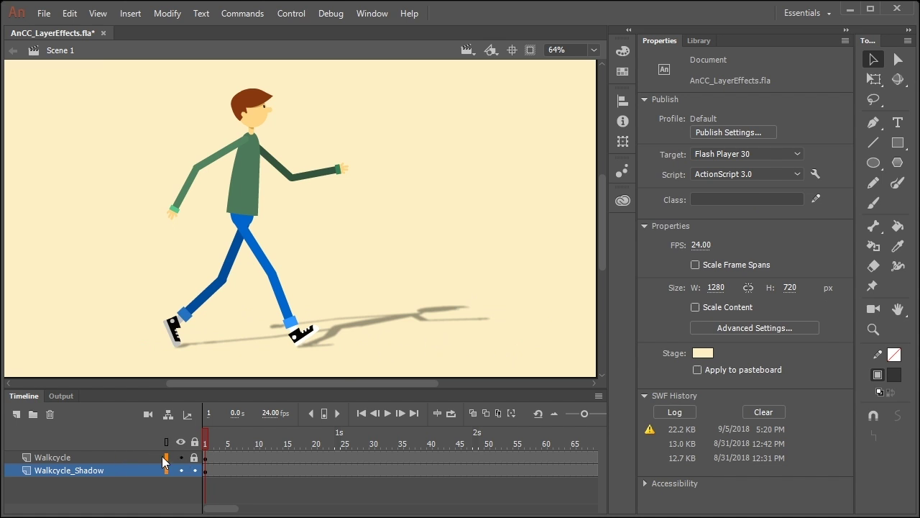
Step: Add a Bevel filter with lower strength, 3 px distance and increased blur
left_click(660, 169)
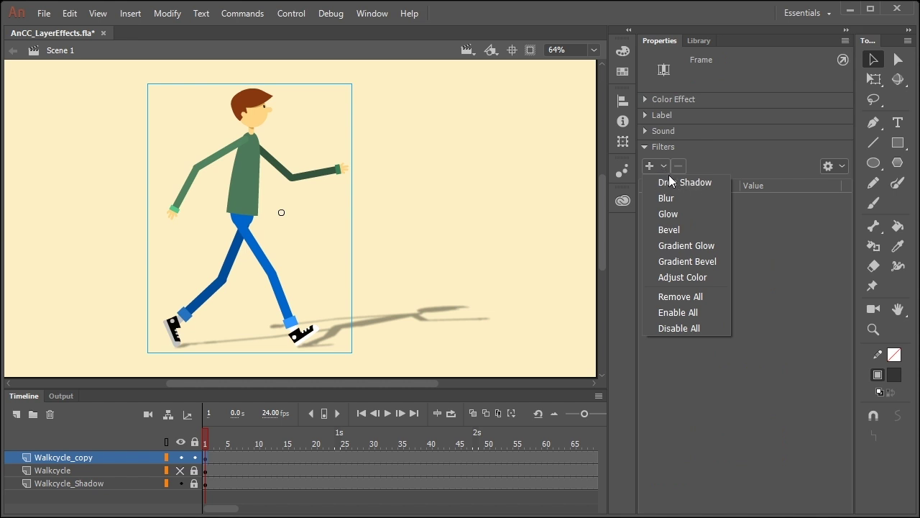
left_click(676, 227)
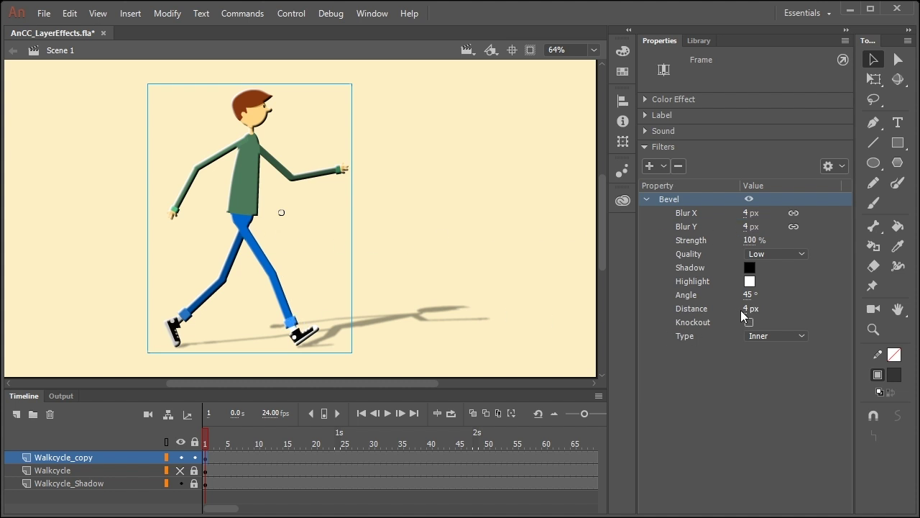
scroll(600, 203, "down", 1)
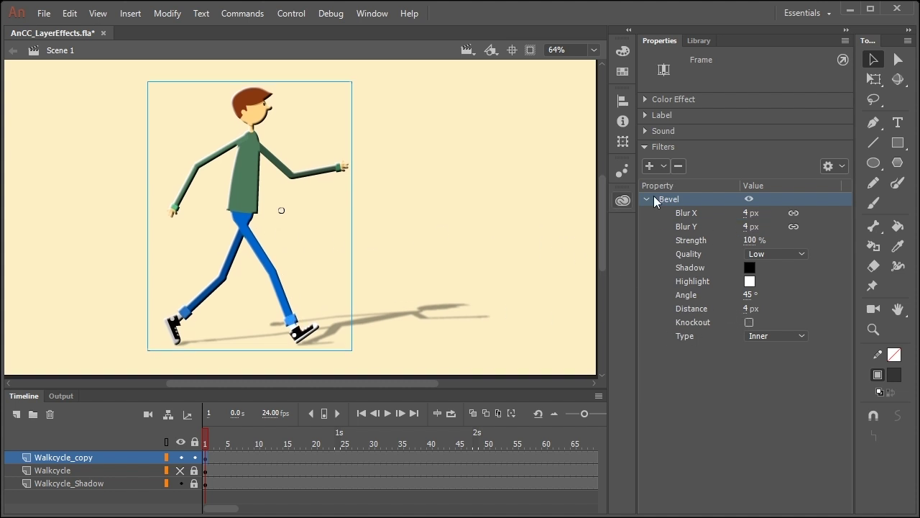
mouse_move(751, 239)
left_mouse_down()
mouse_move(688, 248)
mouse_move(762, 238)
left_mouse_up()
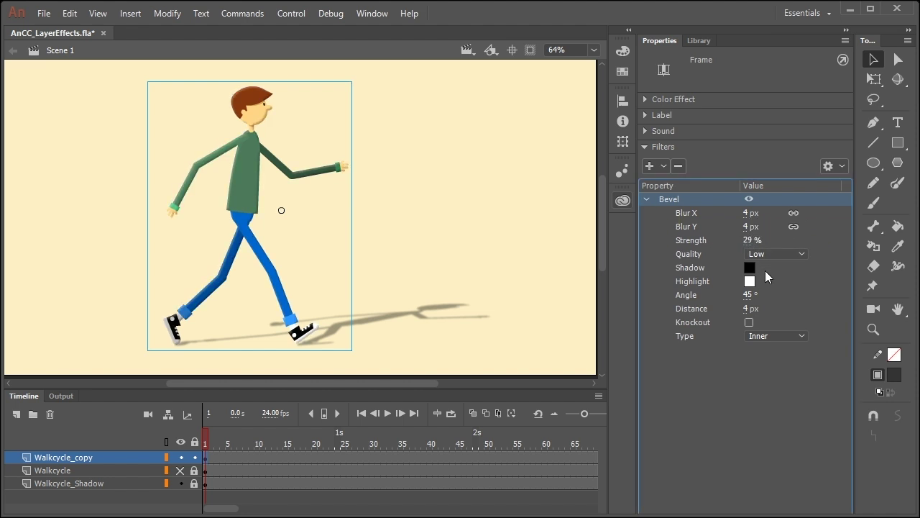
left_click_drag(751, 308, 747, 308)
left_click_drag(751, 226, 752, 227)
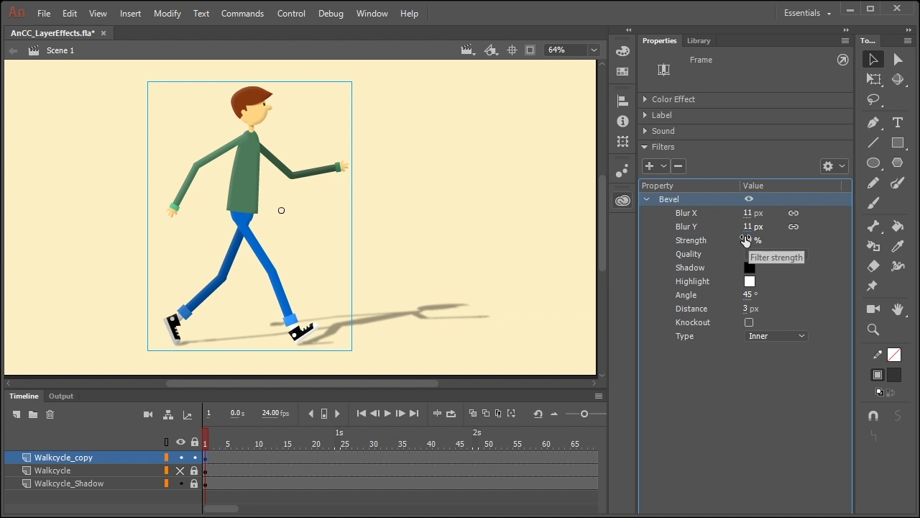
mouse_move(210, 440)
left_mouse_down()
mouse_move(233, 442)
mouse_move(199, 445)
mouse_move(322, 444)
mouse_move(489, 400)
mouse_move(253, 423)
mouse_move(199, 443)
left_mouse_up()
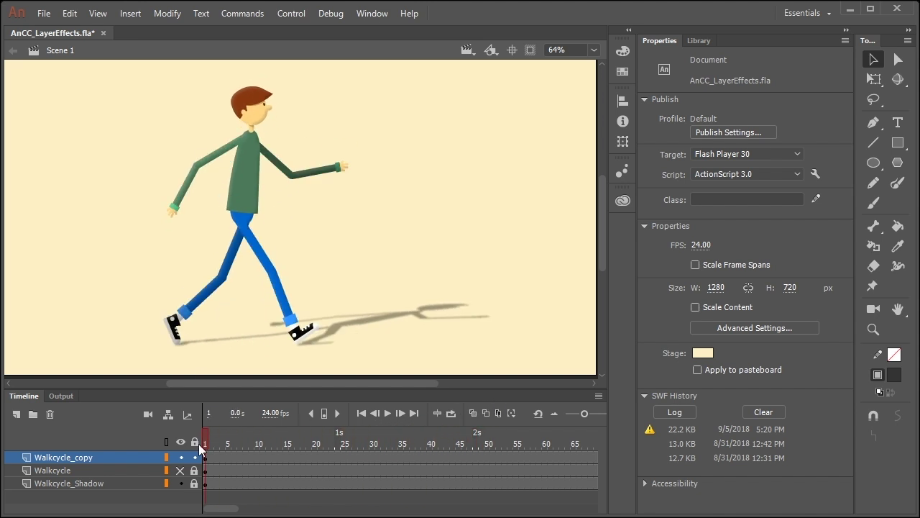
Step: Fine-tune bevel strength and set a dark red shadow and yellow highlight
left_click(206, 458)
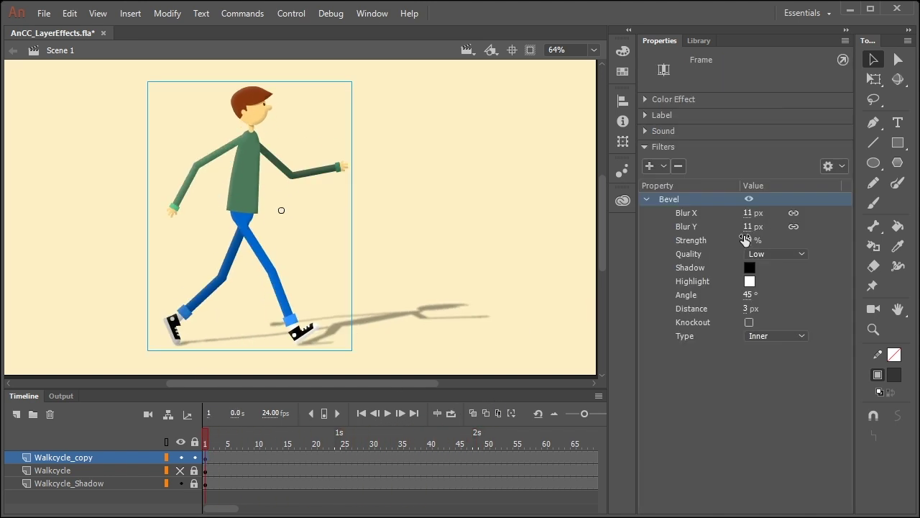
mouse_move(748, 242)
left_mouse_down()
mouse_move(770, 238)
mouse_move(755, 240)
left_mouse_up()
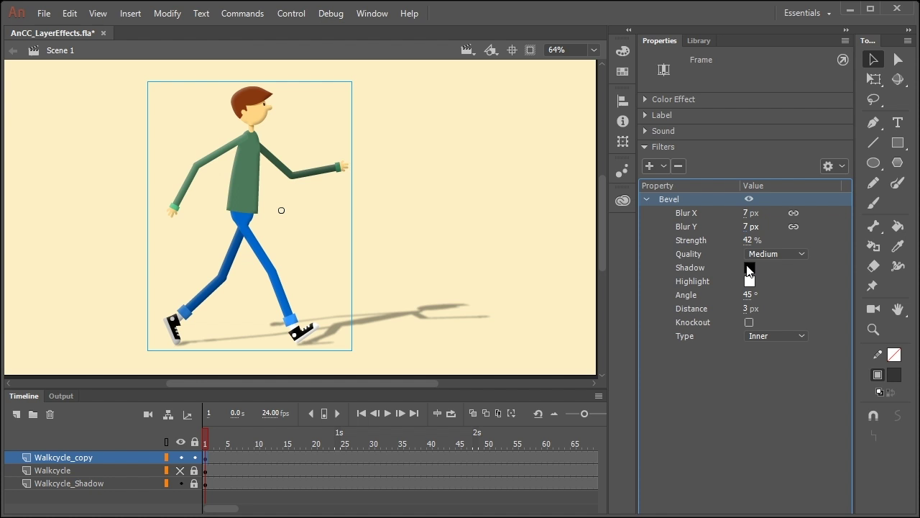
left_click(749, 267)
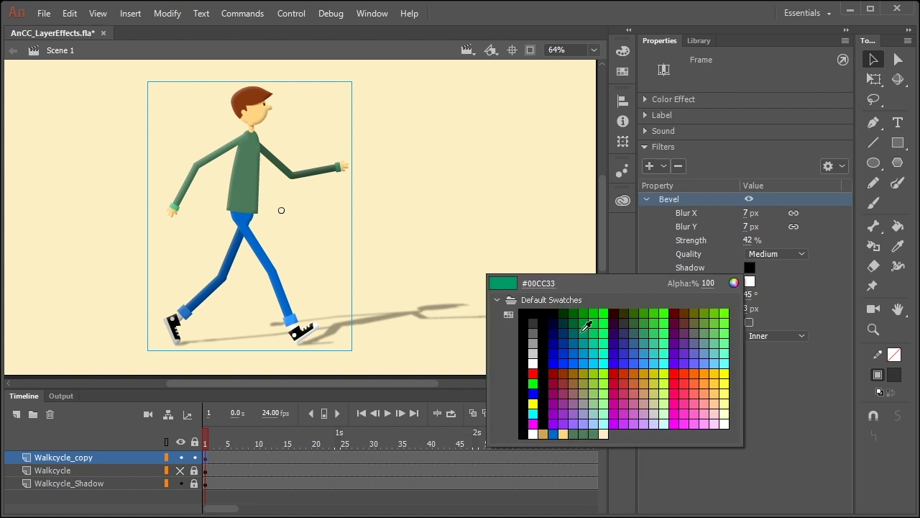
left_click(676, 417)
left_click(750, 281)
left_click(724, 387)
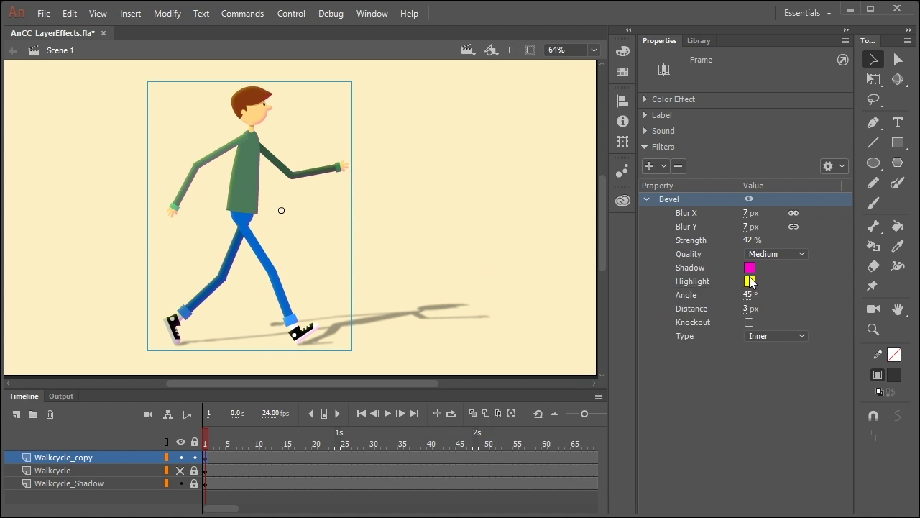
left_click(749, 267)
left_click(622, 354)
left_click(749, 268)
left_click(677, 313)
left_click_drag(226, 443, 252, 436)
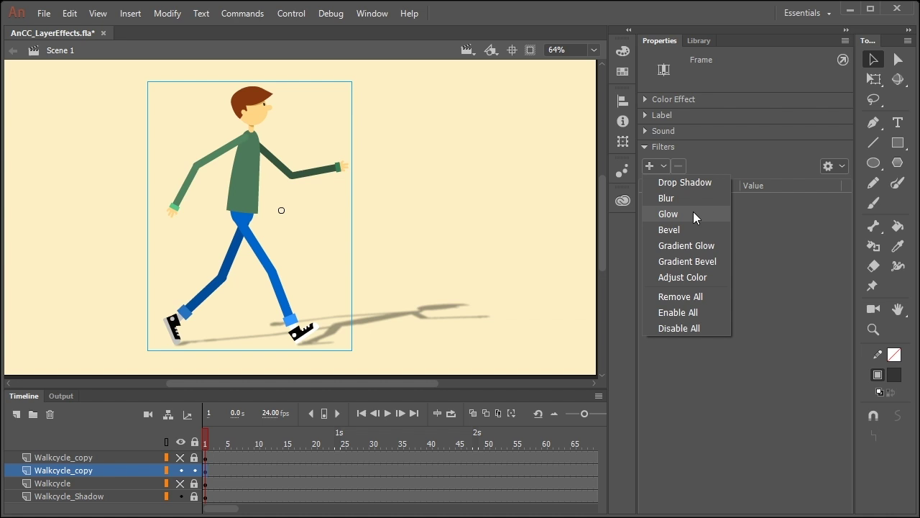
Step: Add a black Glow filter to the character copy
left_click(688, 213)
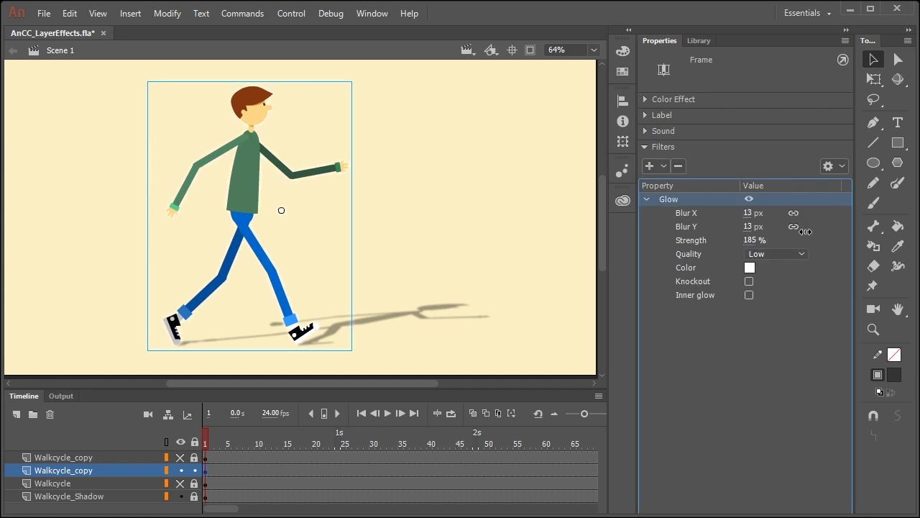
left_click(750, 267)
left_click(530, 313)
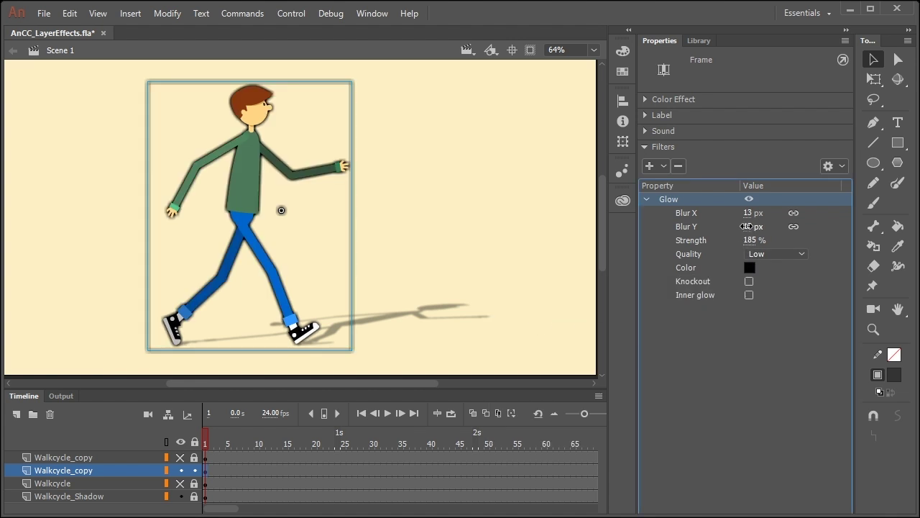
mouse_move(746, 227)
left_mouse_down()
mouse_move(725, 228)
mouse_move(747, 226)
left_mouse_up()
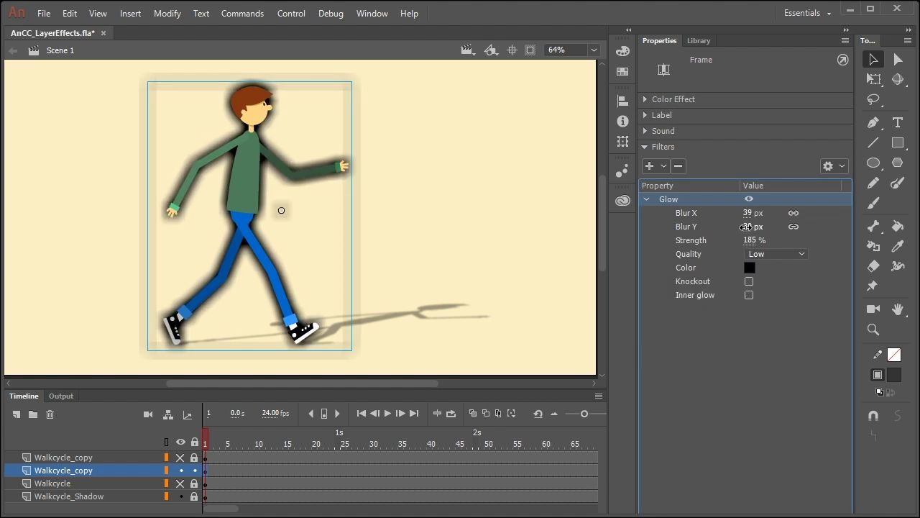
Step: Set the glow strength to 1000% and tighten its blur to a thin 5 px outline
left_click_drag(822, 238, 766, 242)
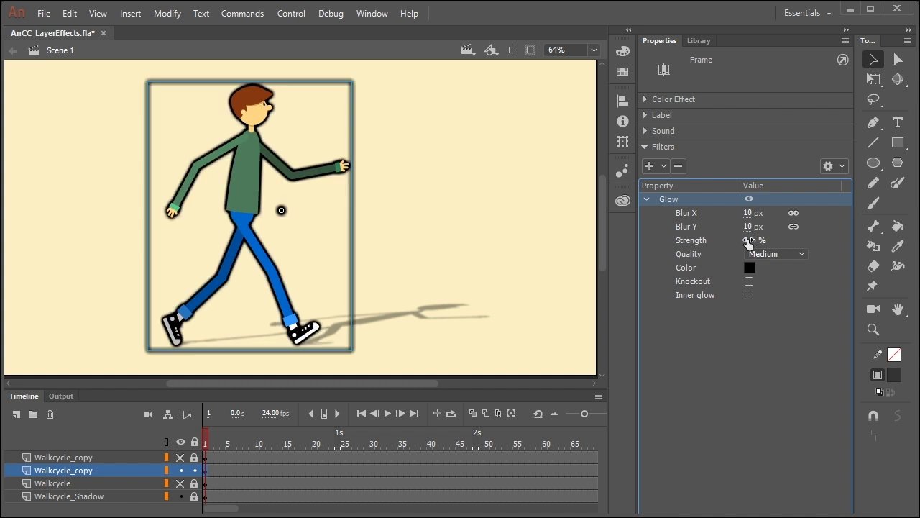
left_click_drag(750, 240, 796, 237)
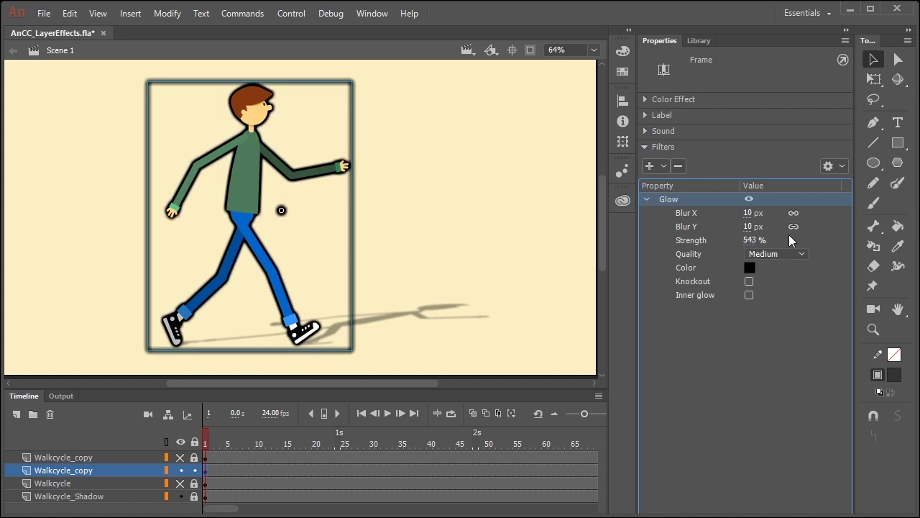
left_click(769, 239)
type("100")
key("Return")
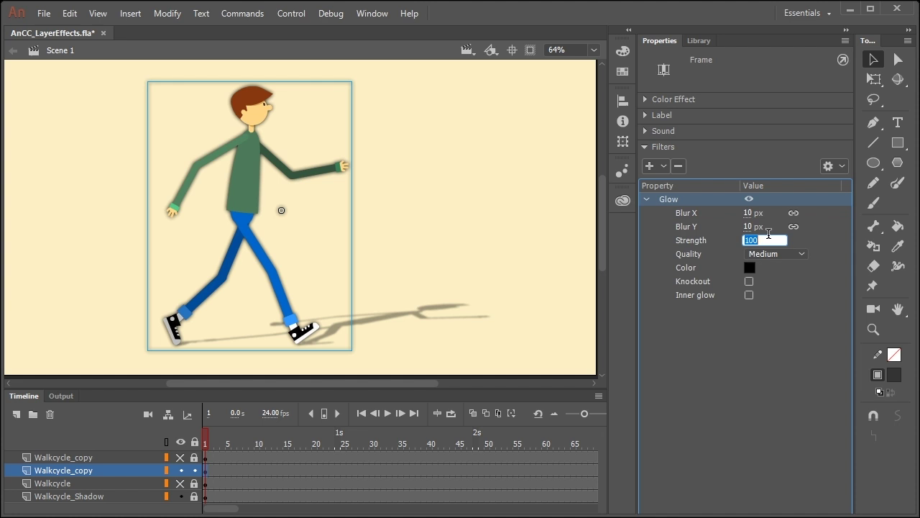
type("1000")
key("Return")
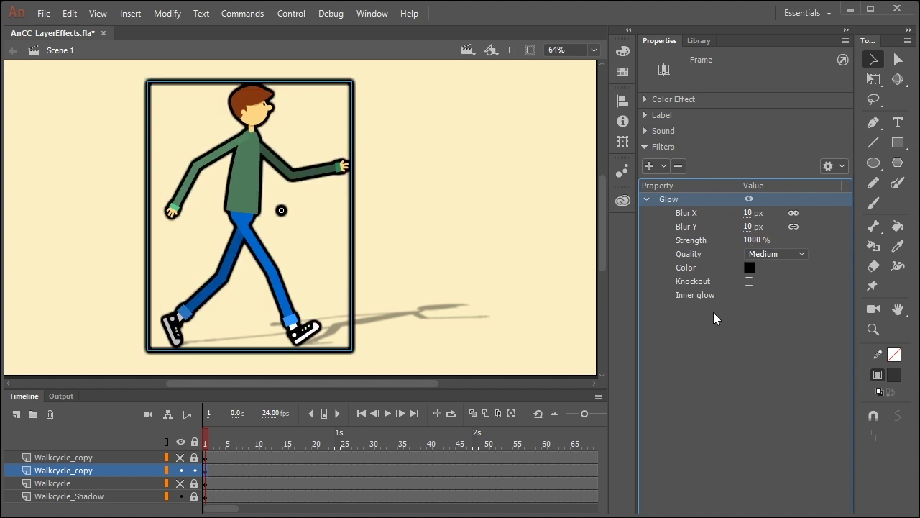
left_click(753, 225)
left_click_drag(753, 216, 740, 214)
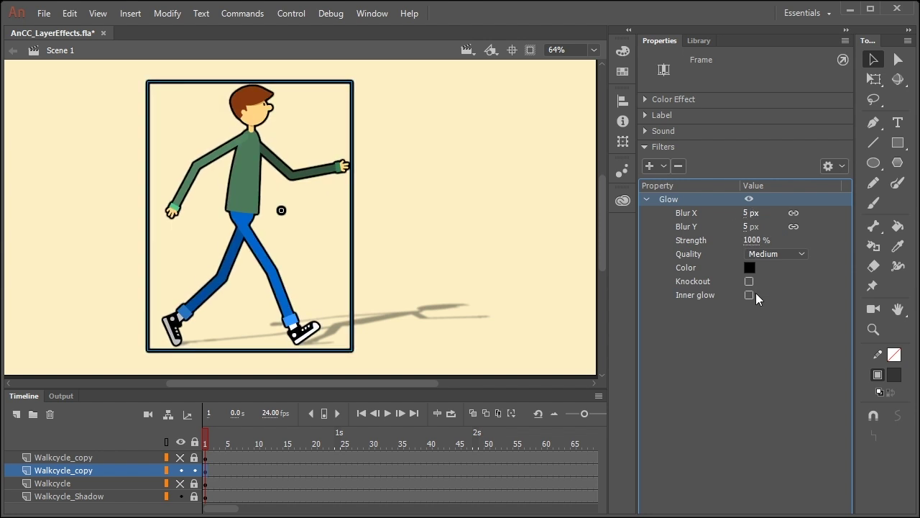
left_click_drag(217, 442, 264, 425)
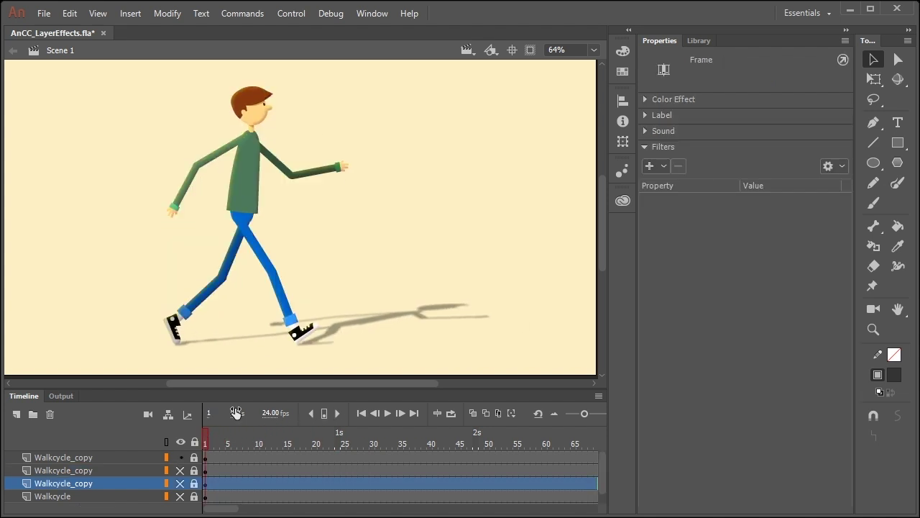
Step: Add an Adjust Color filter to the top copy's character, shifting hue and lowering contrast and brightness
left_click(208, 457)
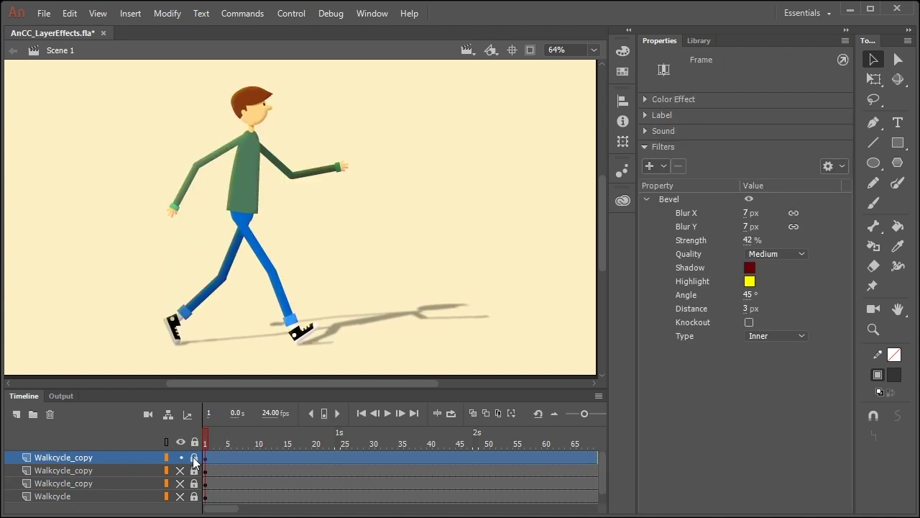
left_click(281, 208)
left_click(649, 166)
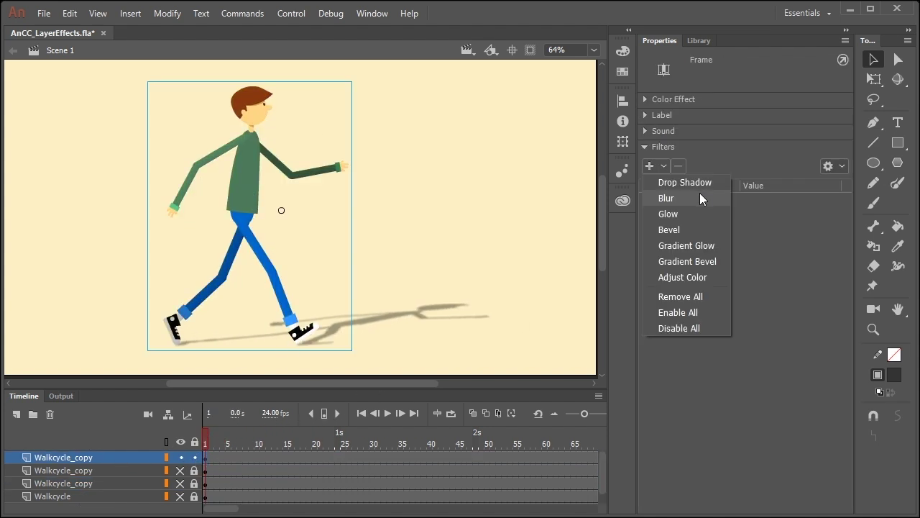
left_click(713, 276)
mouse_move(749, 255)
left_mouse_down()
mouse_move(730, 259)
mouse_move(767, 253)
left_mouse_up()
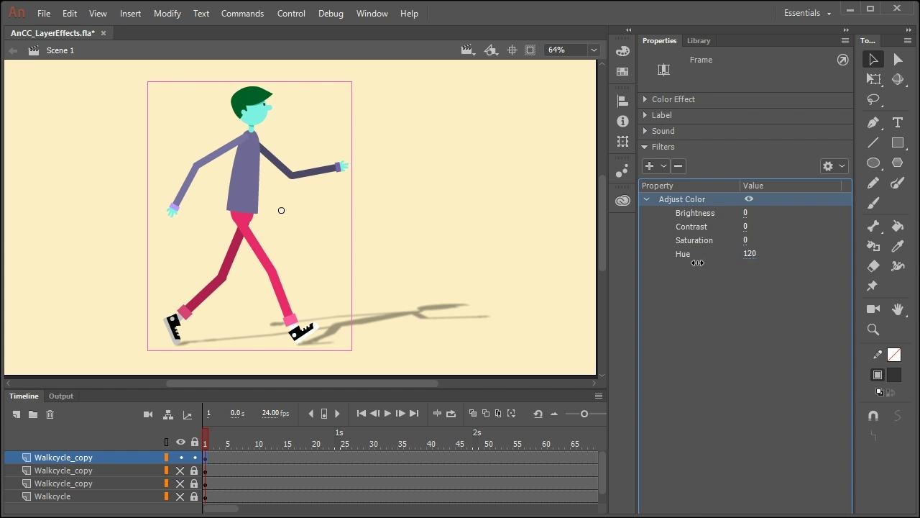
mouse_move(697, 262)
left_mouse_down()
mouse_move(749, 240)
mouse_move(777, 243)
mouse_move(701, 260)
left_mouse_up()
left_click_drag(745, 226, 730, 213)
Step: Scrub through the walk to preview the recoloured character
left_click_drag(249, 434, 495, 395)
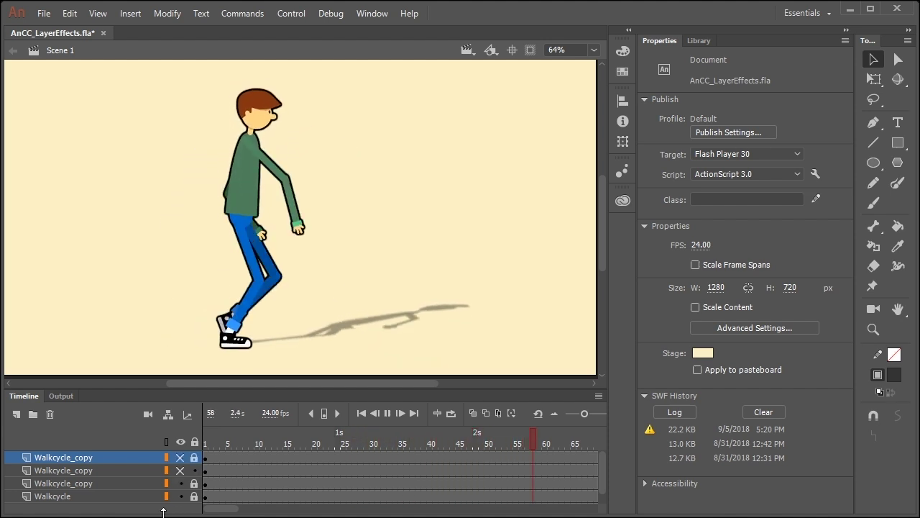